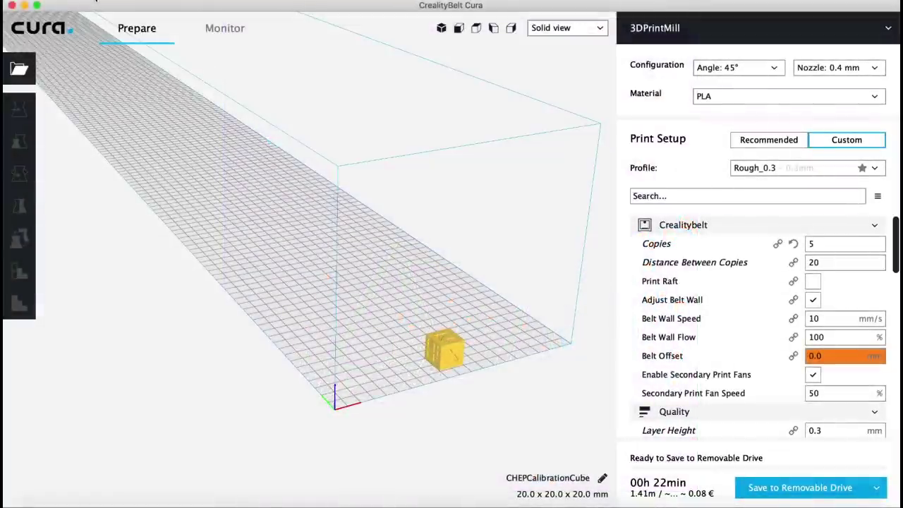
# Check the slicer's version in the About window and close the window
pyautogui.click(95, 0)
pyautogui.click(92, 6)
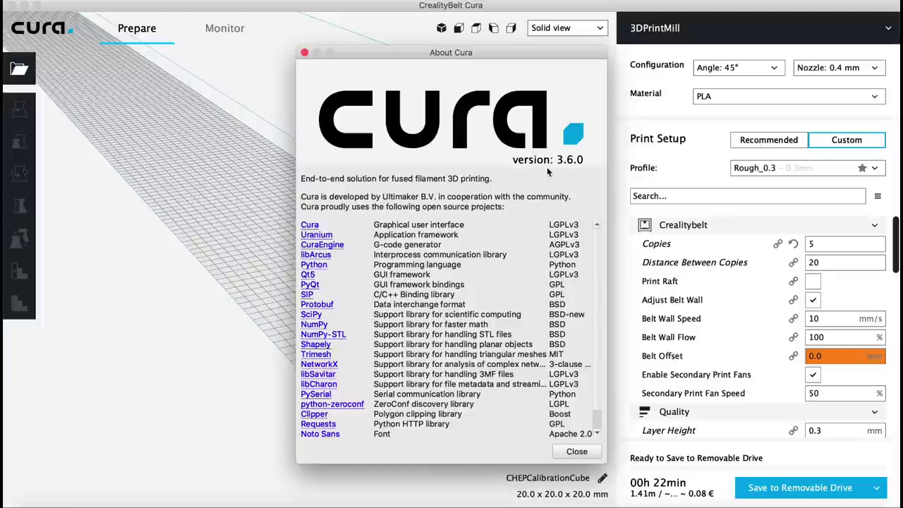
pyautogui.click(305, 53)
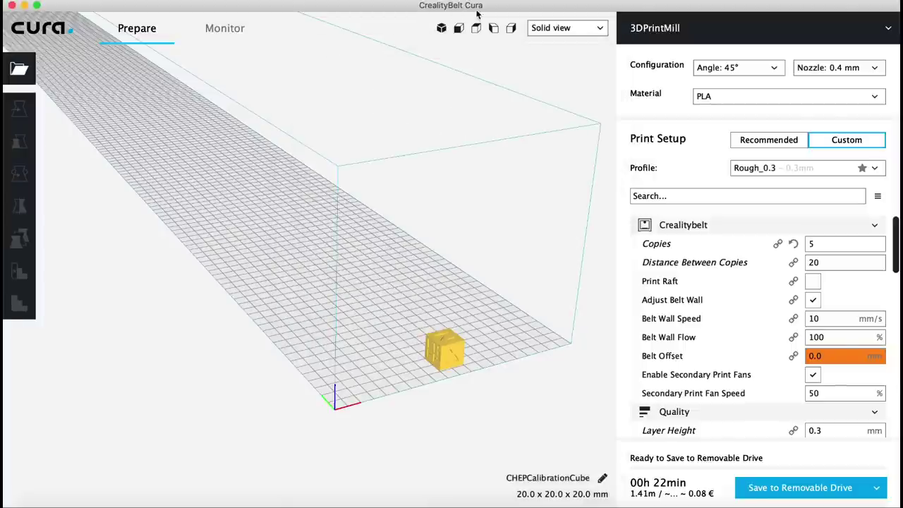
# Switch the active printer to Creality CR-10 and return to 3DPrintMill
pyautogui.click(883, 31)
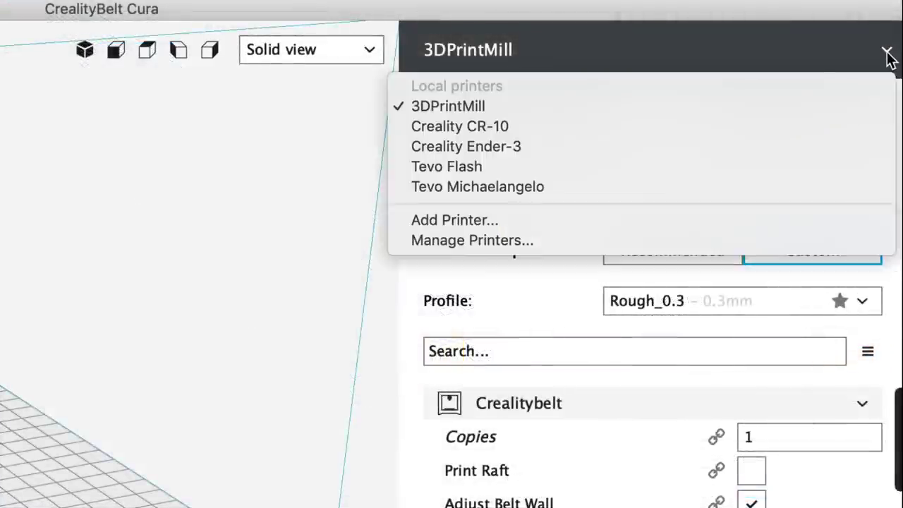
pyautogui.click(507, 126)
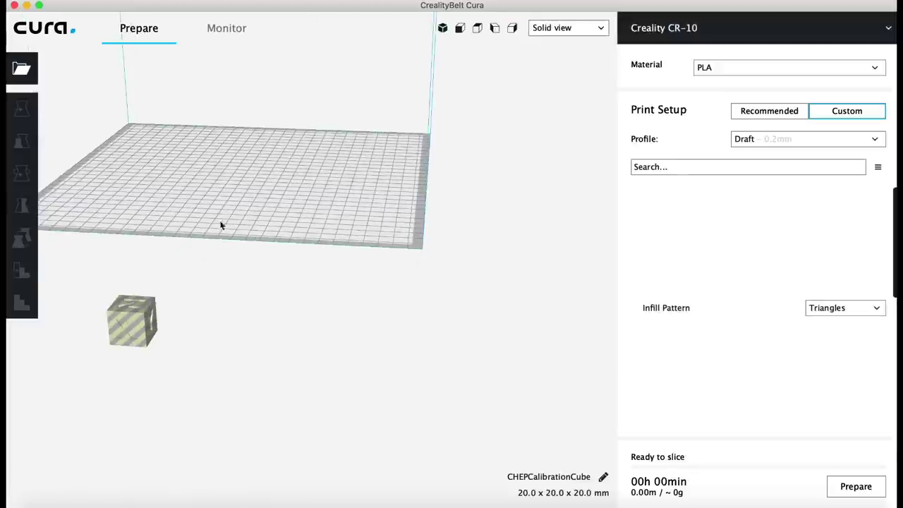
pyautogui.click(888, 28)
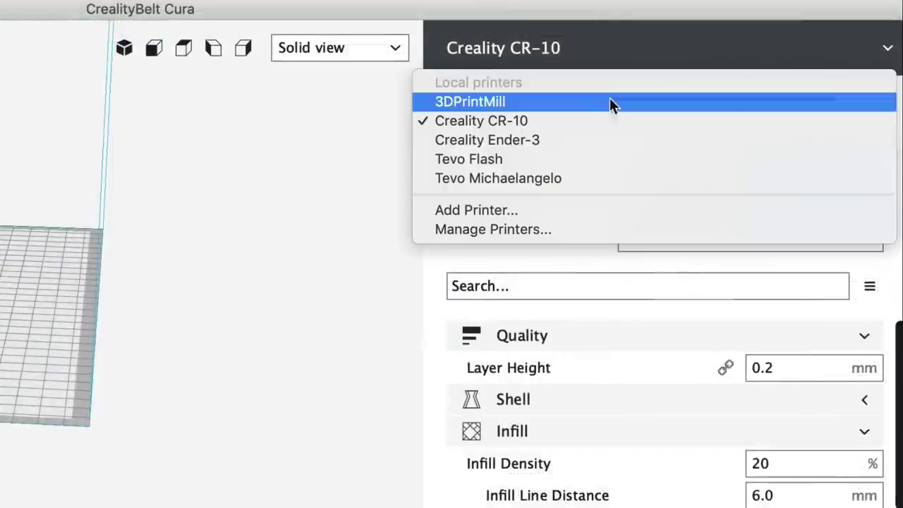
pyautogui.click(508, 101)
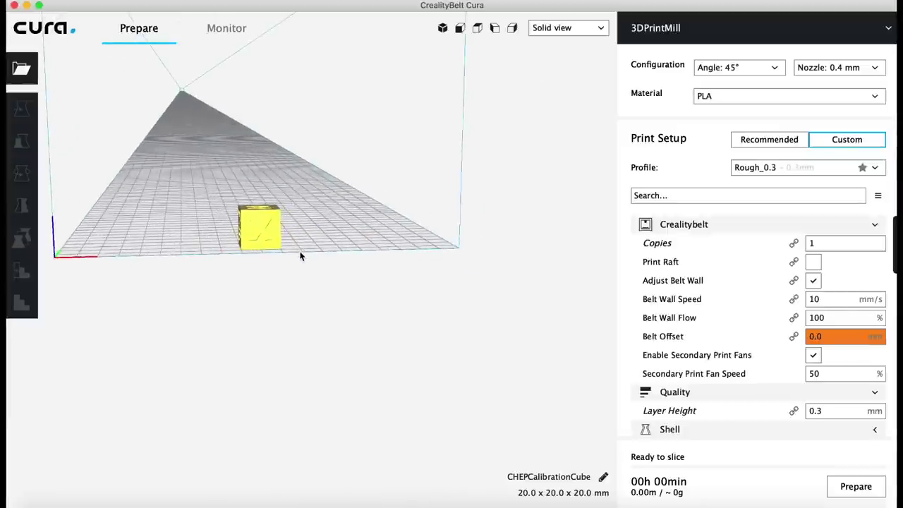
pyautogui.moveTo(300, 256); pyautogui.dragTo(351, 274, button='right')
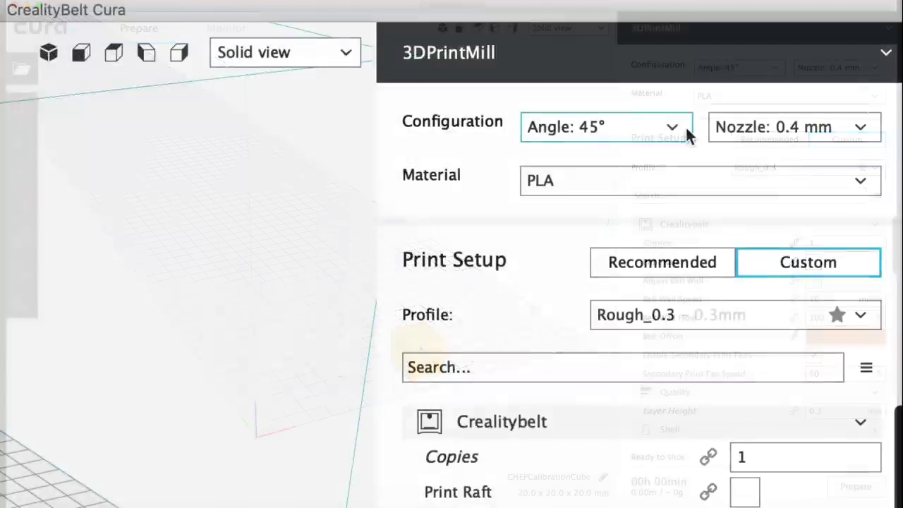
# Review the available belt angles, nozzle sizes and print profiles for the 3DPrintMill without changing the selection
pyautogui.click(677, 128)
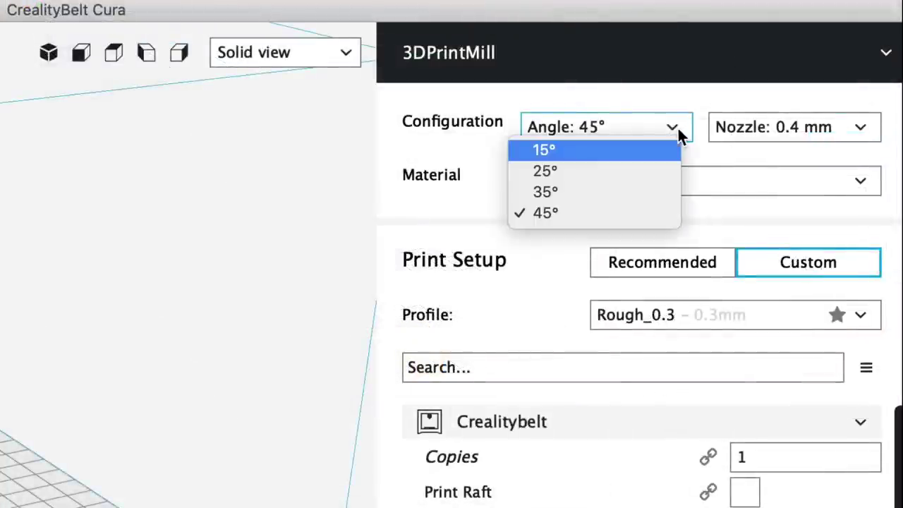
pyautogui.click(677, 130)
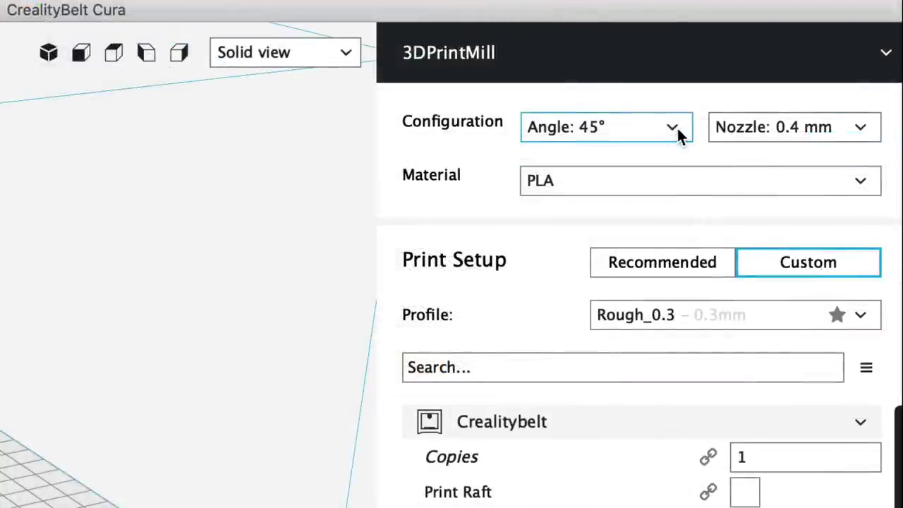
pyautogui.click(860, 133)
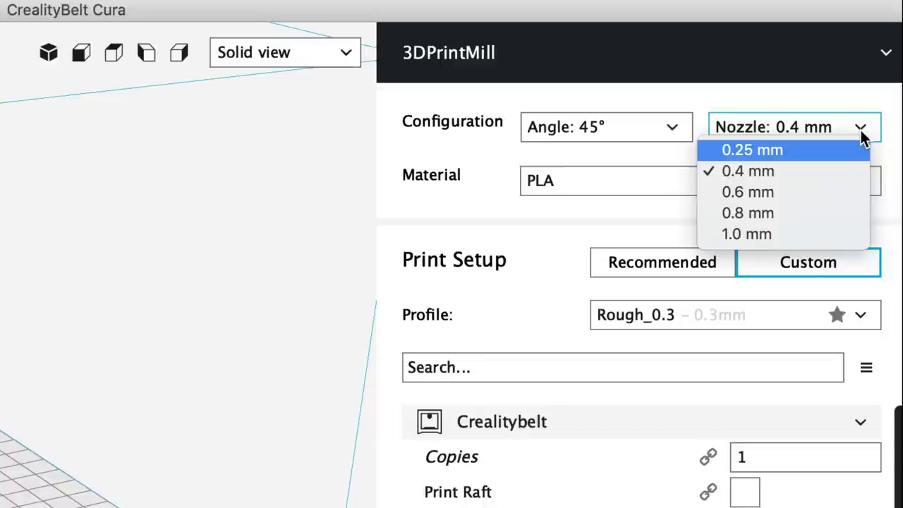
pyautogui.click(861, 136)
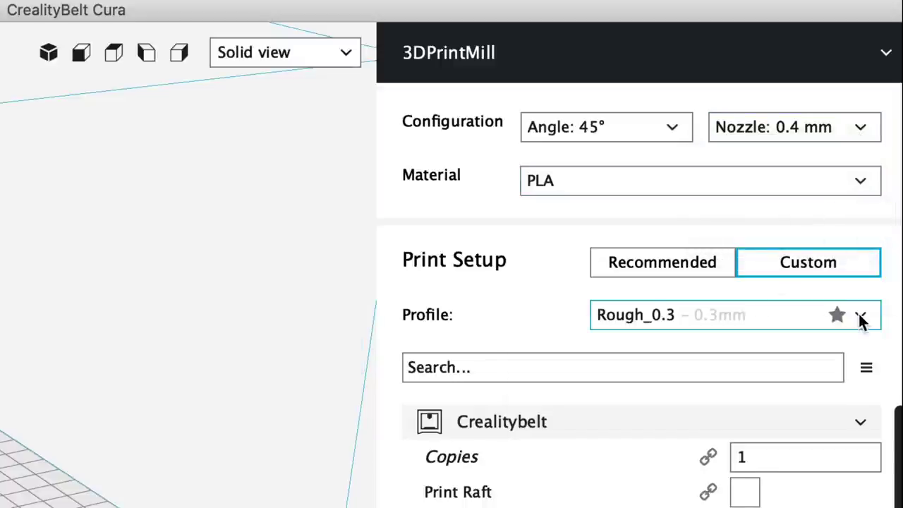
pyautogui.click(859, 316)
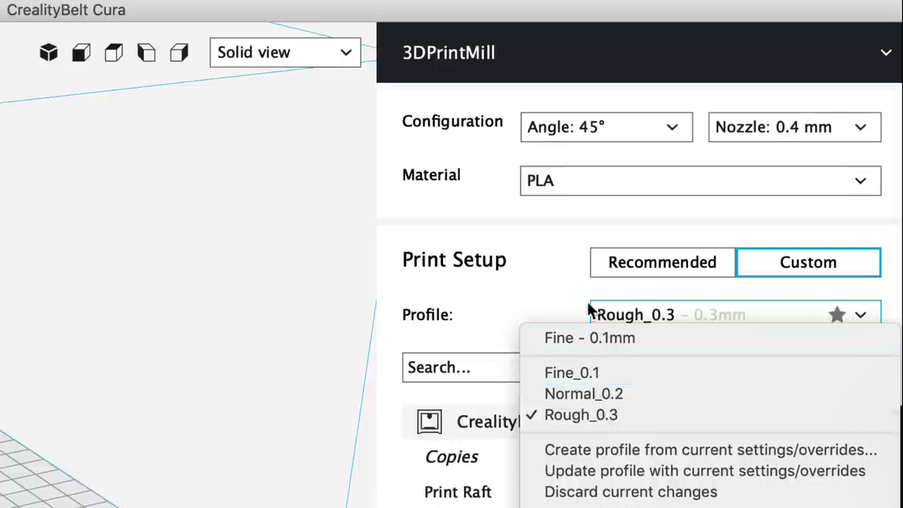
pyautogui.click(563, 251)
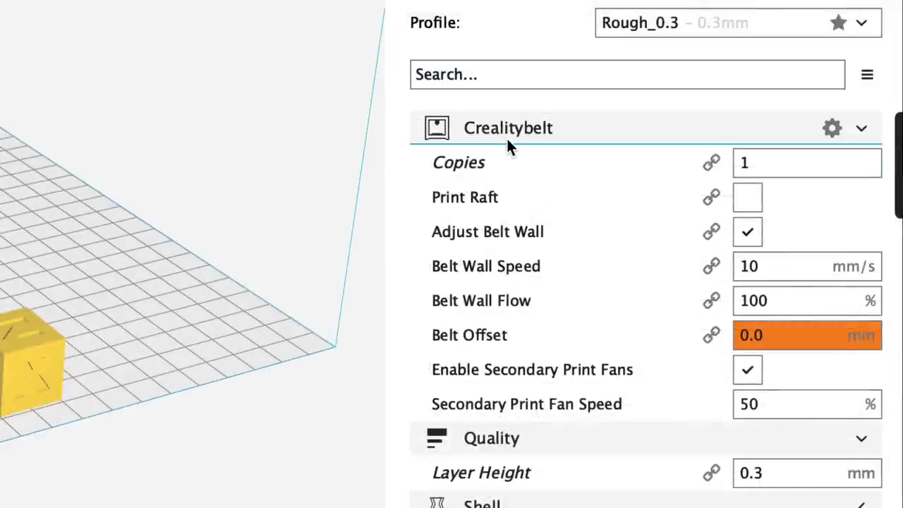
# Set the Crealitybelt copies to 5 and the distance between copies to 20
pyautogui.moveTo(629, 166)
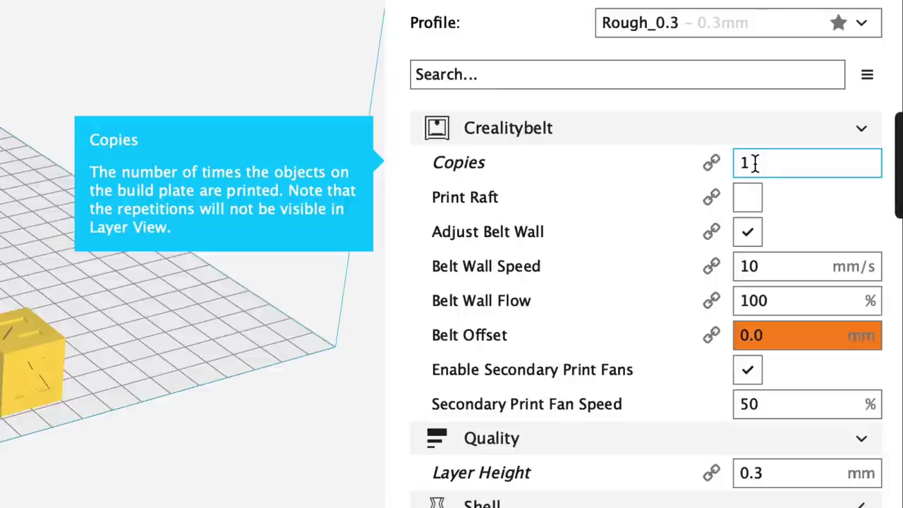
pyautogui.moveTo(753, 163); pyautogui.dragTo(739, 163)
pyautogui.write('5')
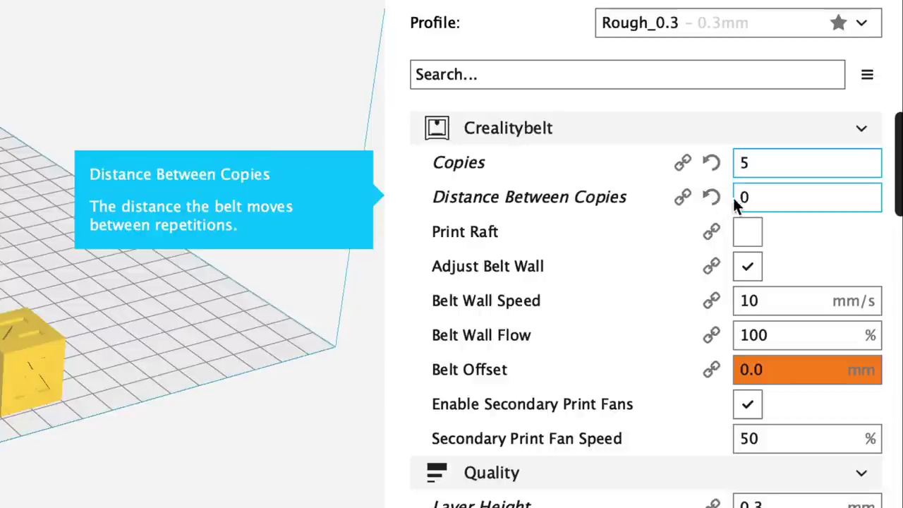
pyautogui.moveTo(749, 197); pyautogui.dragTo(741, 197)
pyautogui.write('20')
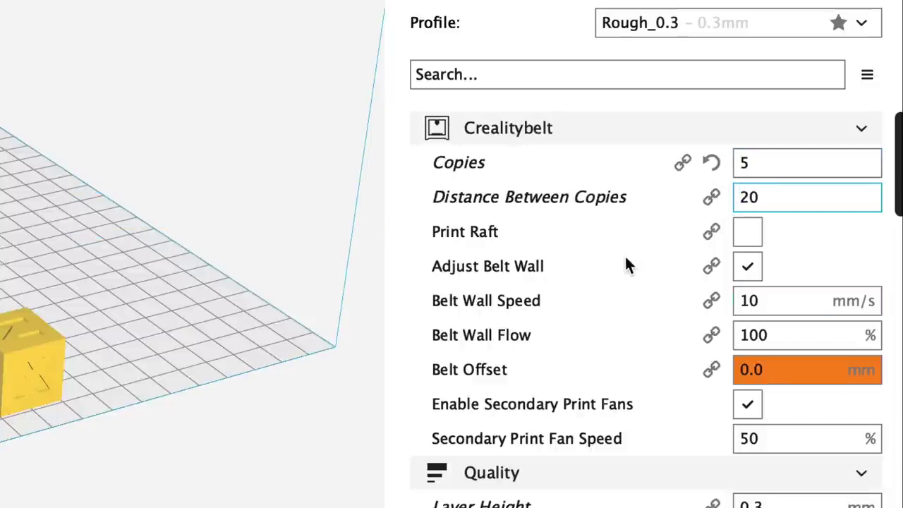
# Examine the Crealitybelt options from Print Raft to Secondary Print Fan Speed, plus the layer height, infill and material temperature settings
pyautogui.scroll(-1, 626, 258)
pyautogui.moveTo(473, 236)
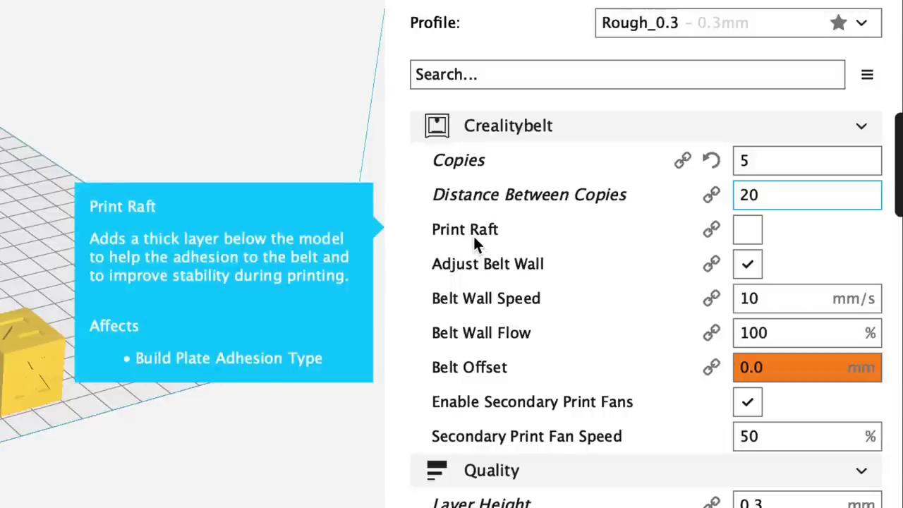
pyautogui.moveTo(479, 266)
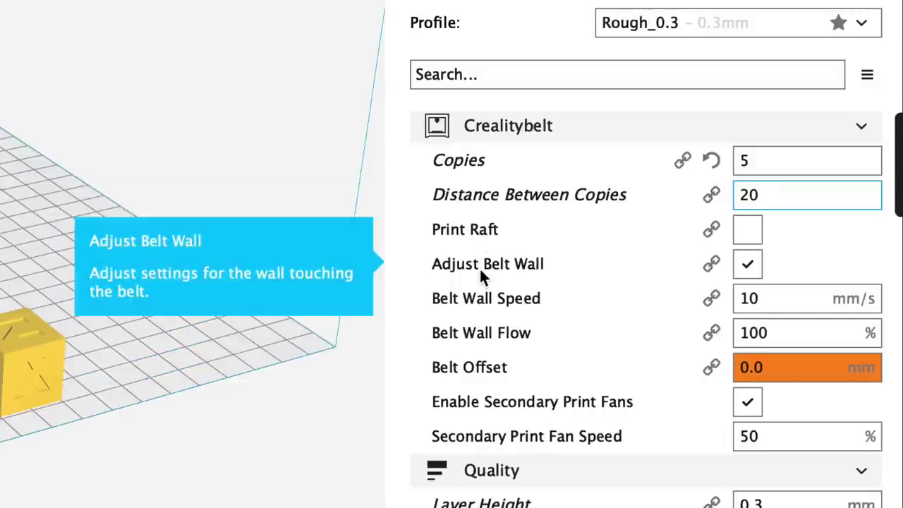
pyautogui.moveTo(484, 302)
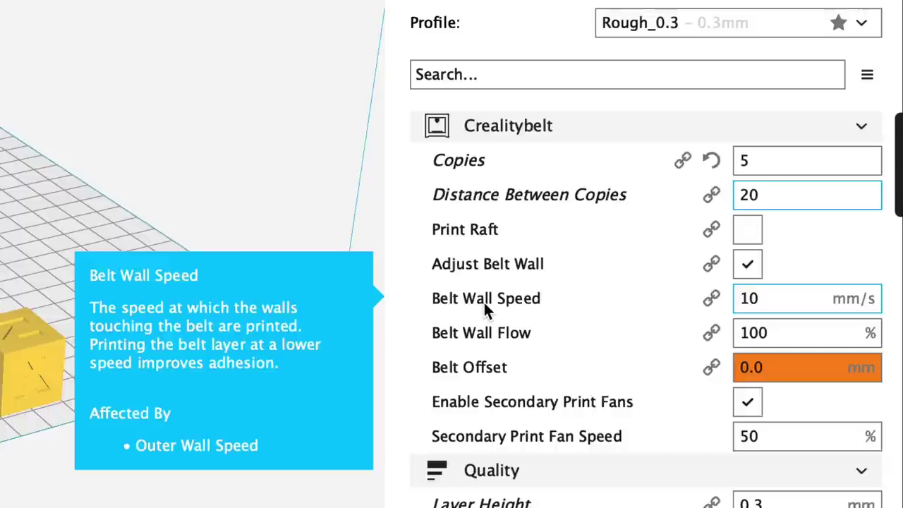
pyautogui.moveTo(483, 340)
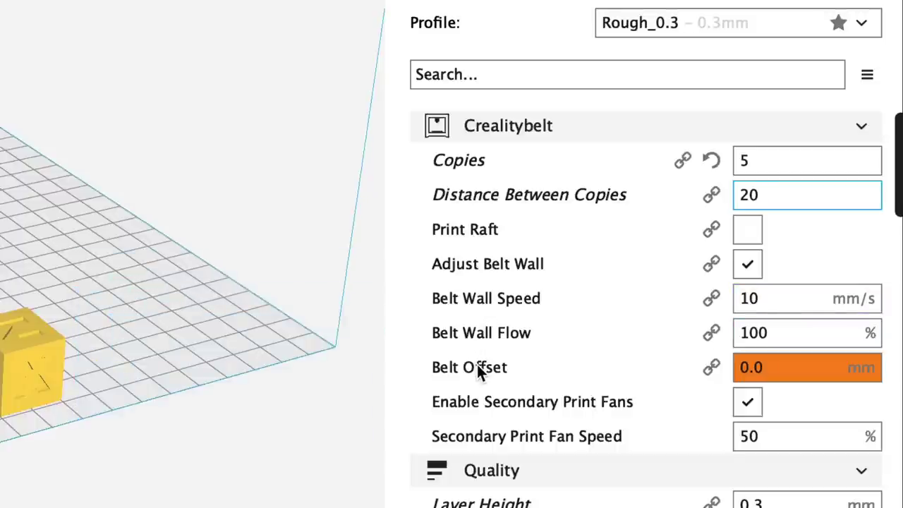
pyautogui.moveTo(478, 370)
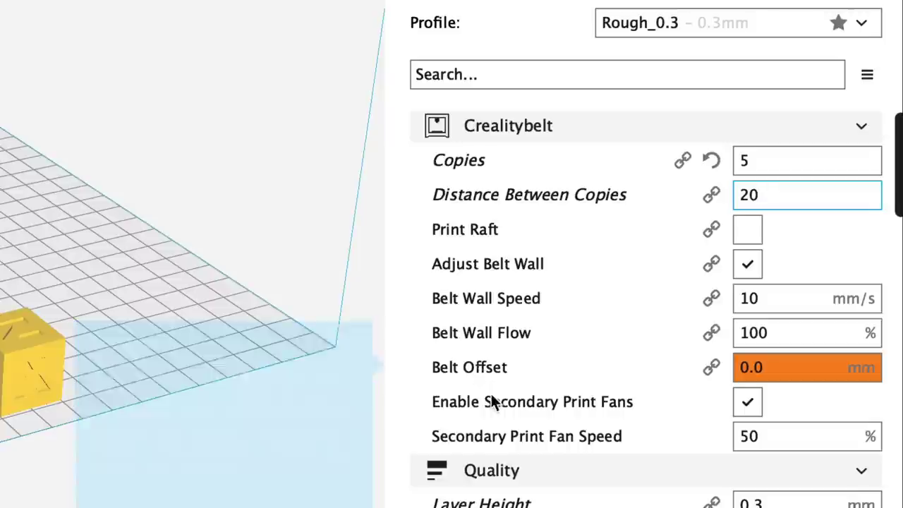
pyautogui.moveTo(492, 404)
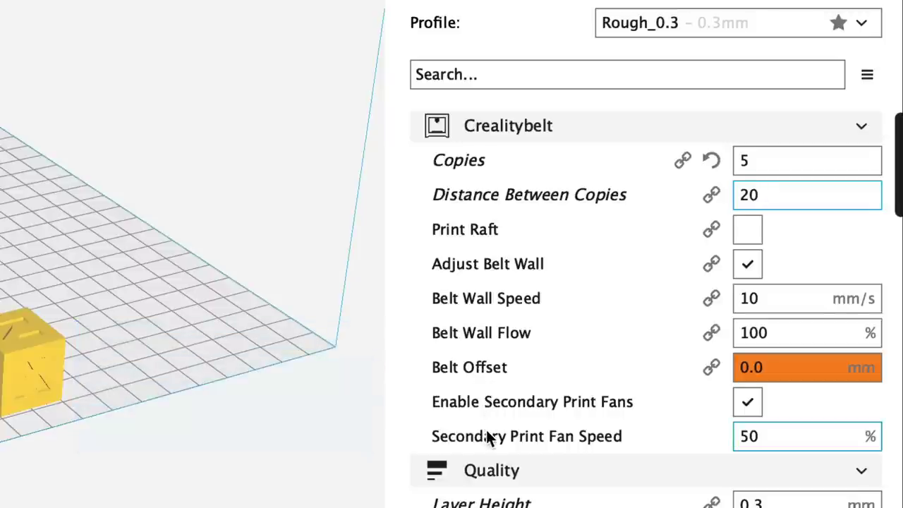
pyautogui.moveTo(499, 439)
pyautogui.scroll(-4, 497, 436)
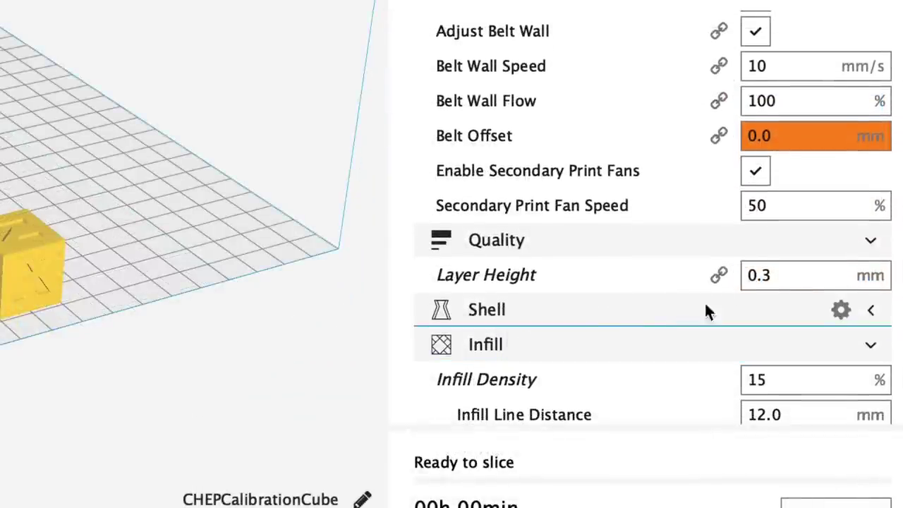
pyautogui.moveTo(758, 286)
pyautogui.scroll(-6, 593, 276)
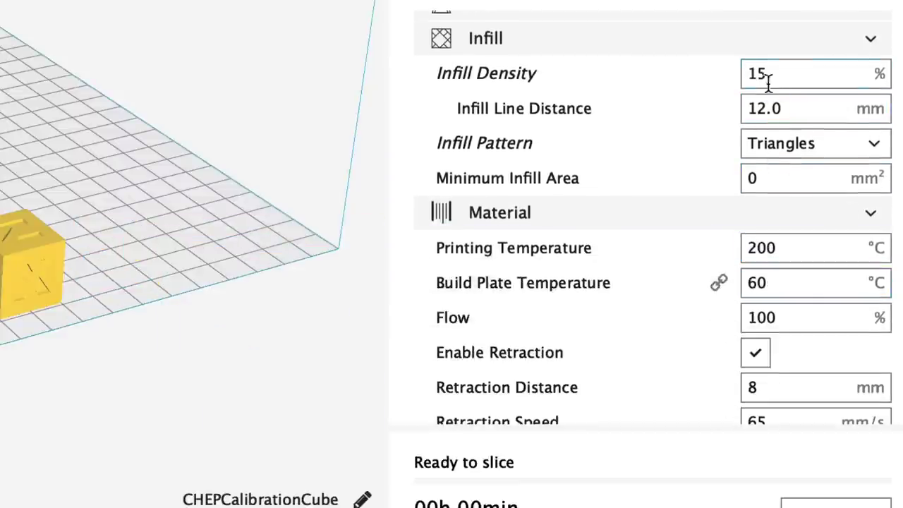
pyautogui.moveTo(760, 88)
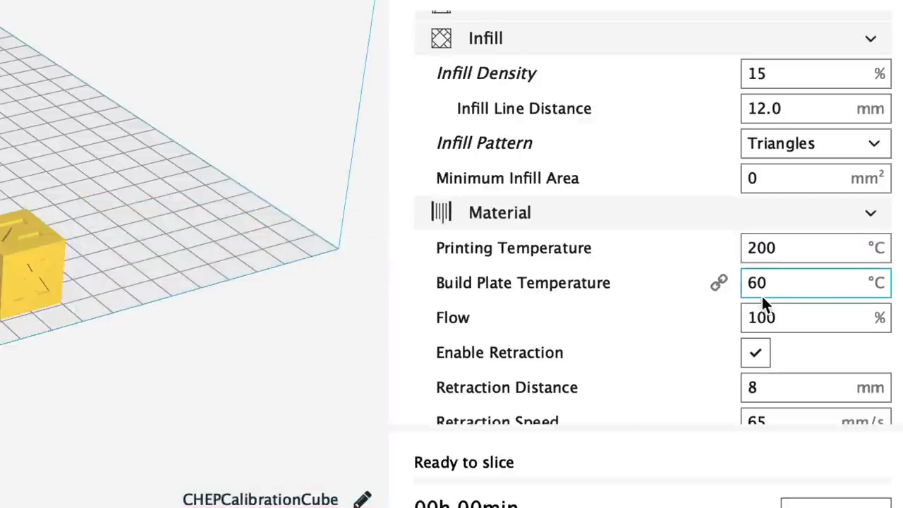
# Set the print speed to 40 mm/s and slice the calibration cube
pyautogui.scroll(-7, 546, 235)
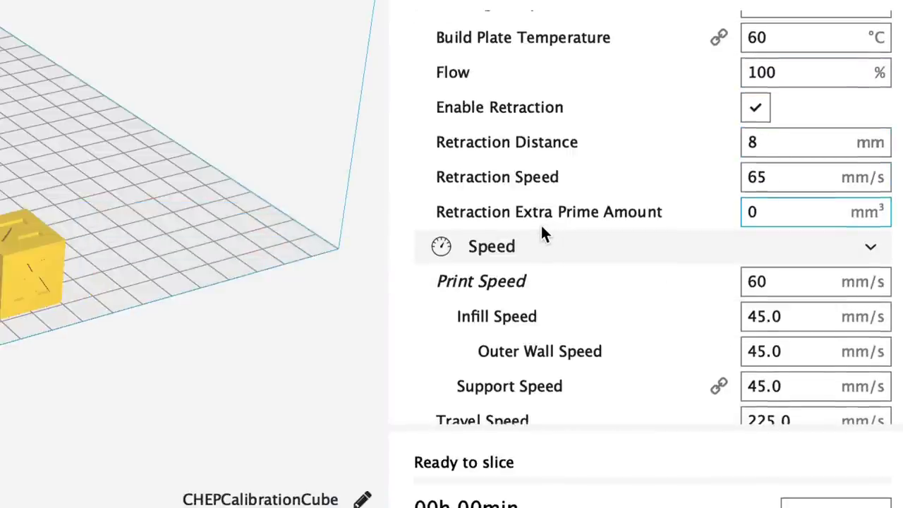
pyautogui.click(758, 278)
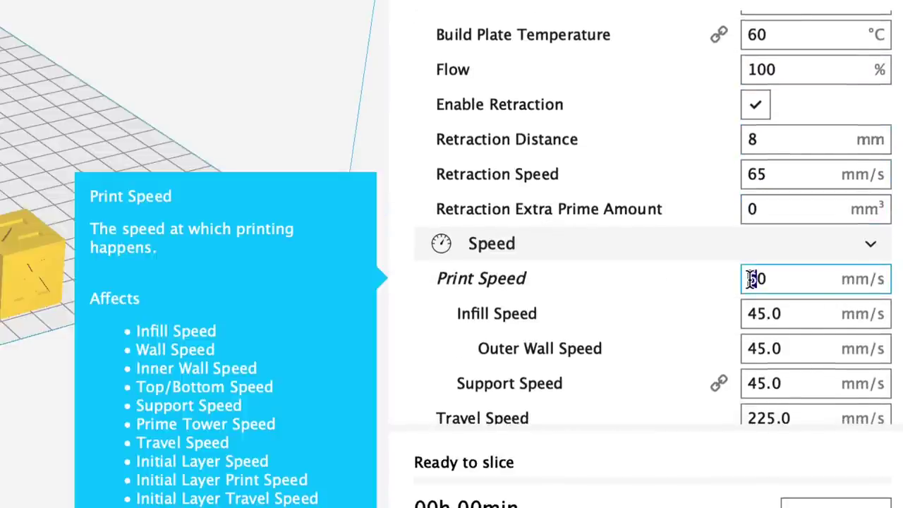
pyautogui.press('BackSpace')
pyautogui.write('4')
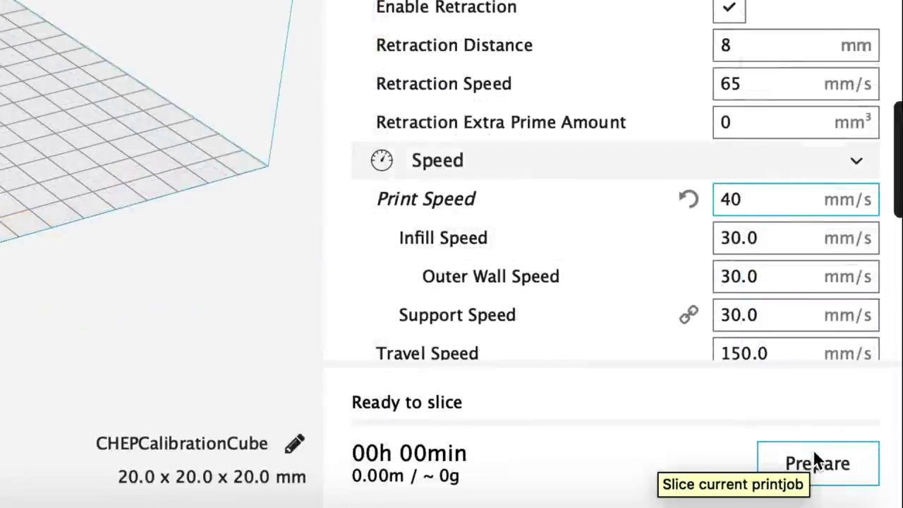
pyautogui.click(814, 457)
pyautogui.moveTo(423, 476)
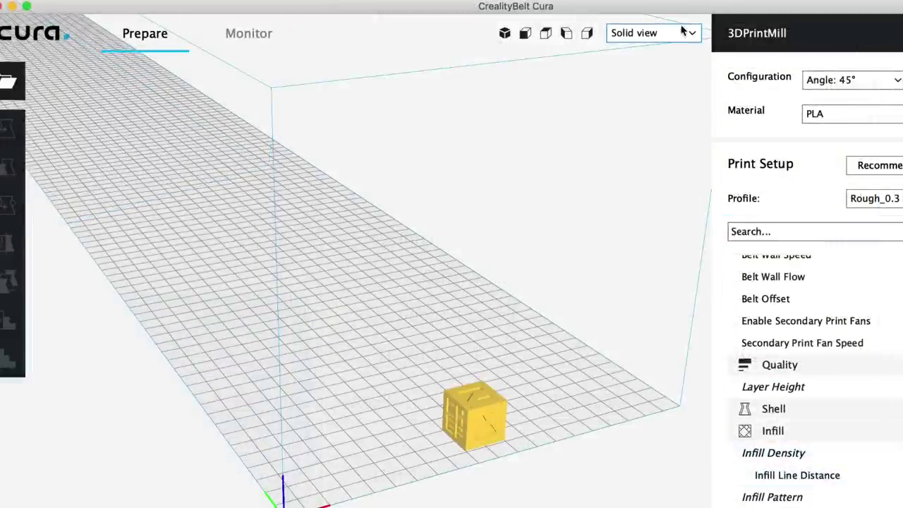
# Switch to Layer view and preview the sliced calibration cube from the first layer up to layer 93
pyautogui.click(689, 34)
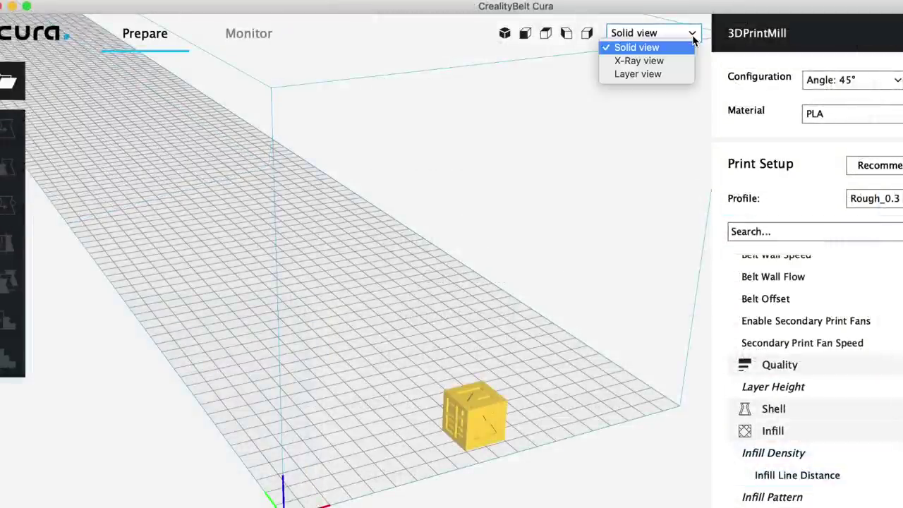
pyautogui.click(638, 74)
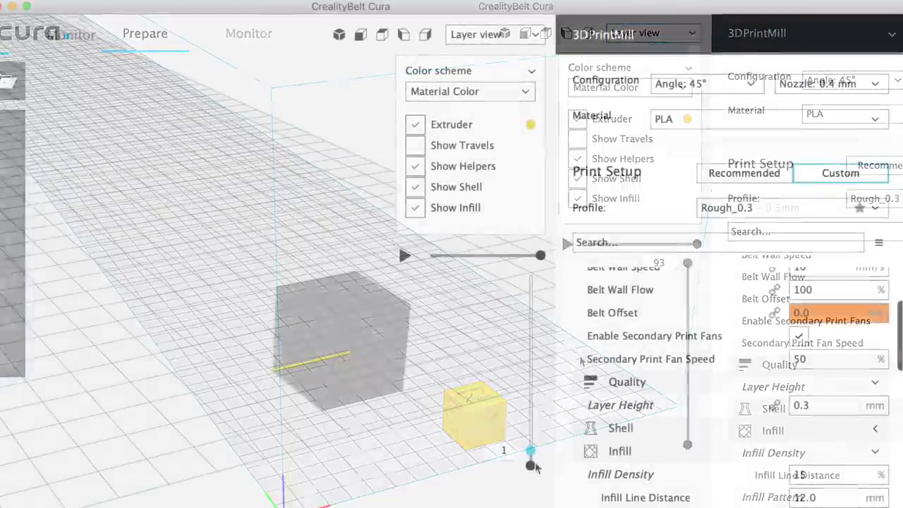
pyautogui.moveTo(534, 467); pyautogui.dragTo(537, 278)
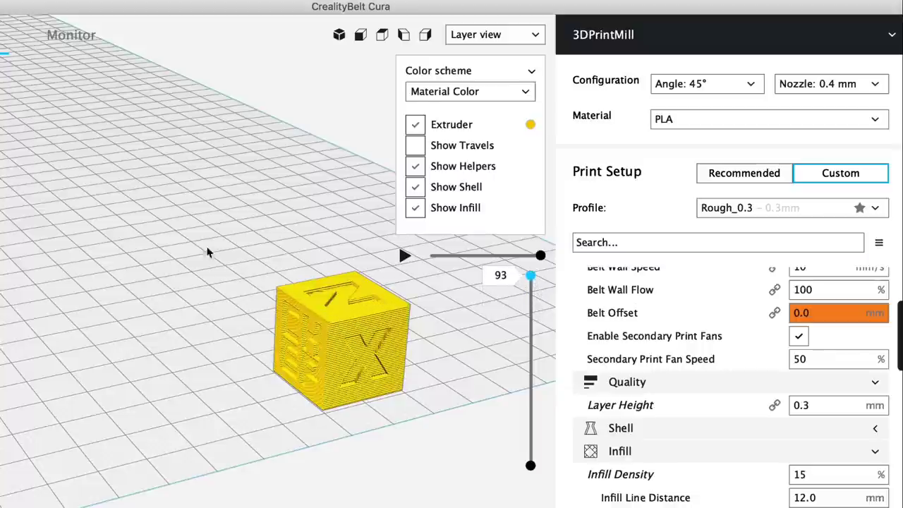
pyautogui.scroll(3, 786, 373)
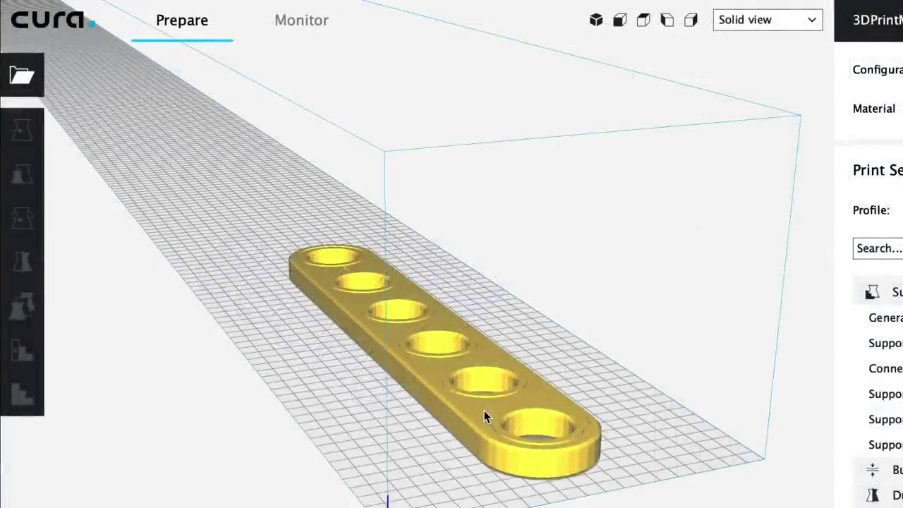
# Select the long bar with round holes, inspect its dimensions in the scale settings, and deselect it
pyautogui.click(484, 417)
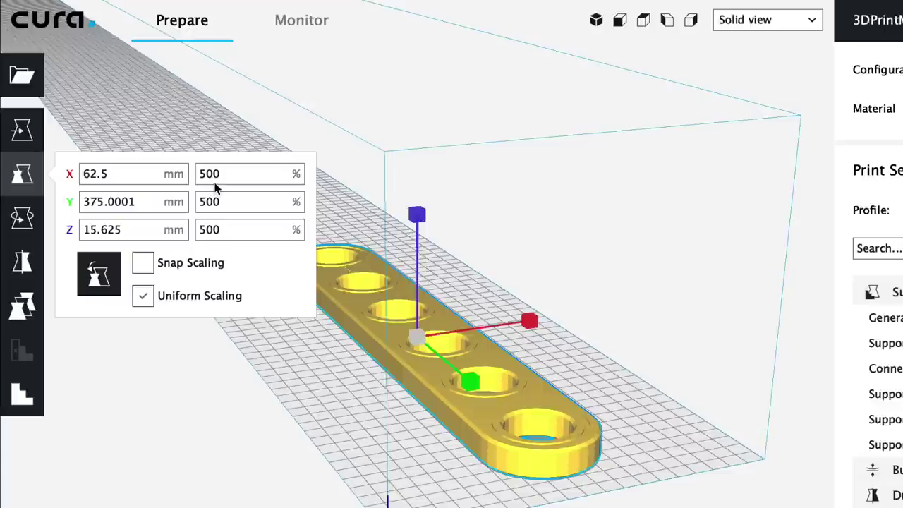
pyautogui.click(326, 429)
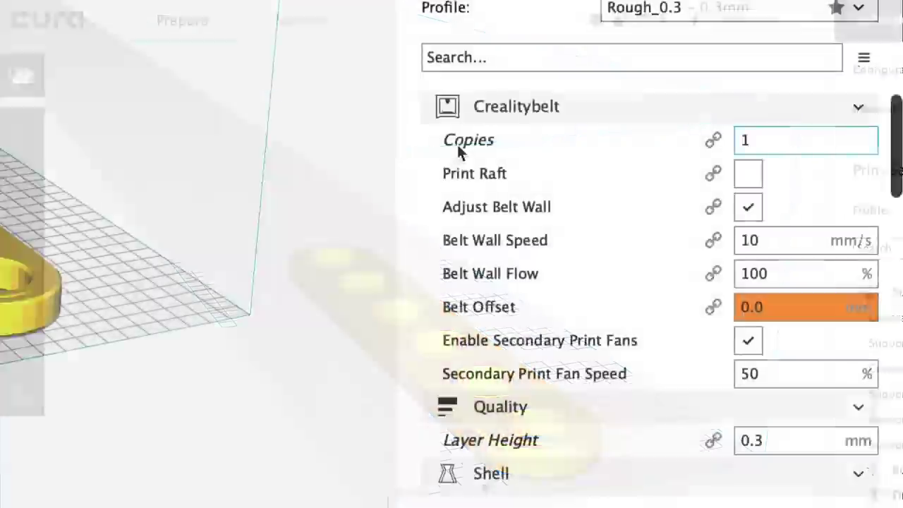
# Review the long bar's print settings, from Copies and layer height through infill and material temperatures to print and support speeds
pyautogui.moveTo(487, 143)
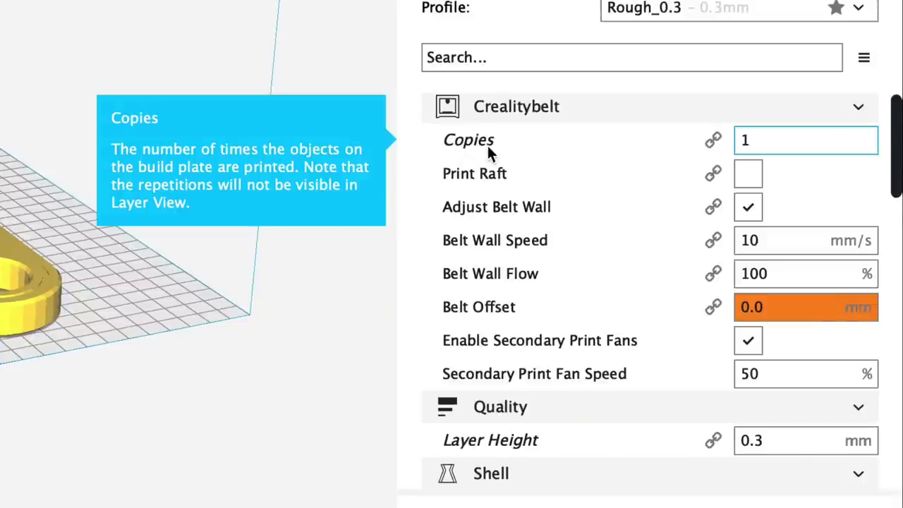
pyautogui.scroll(-3, 498, 375)
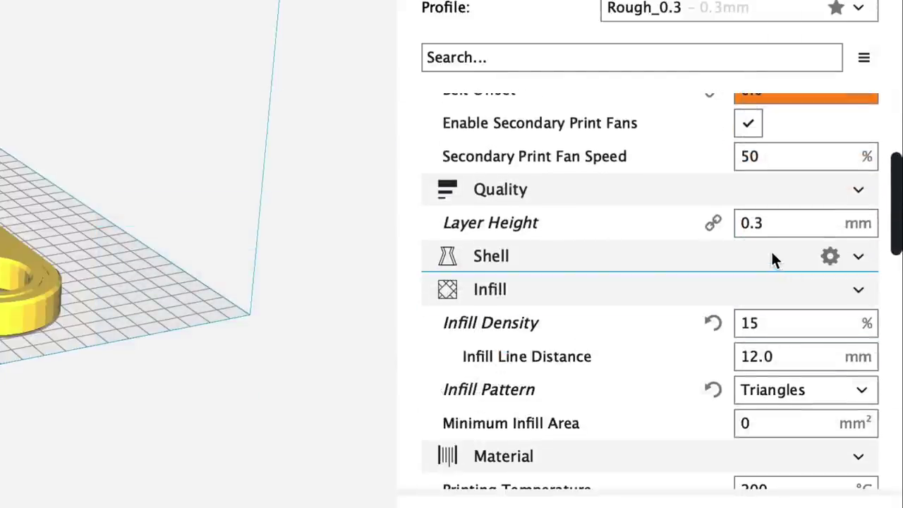
pyautogui.moveTo(744, 318)
pyautogui.scroll(-1, 742, 331)
pyautogui.scroll(-3, 741, 340)
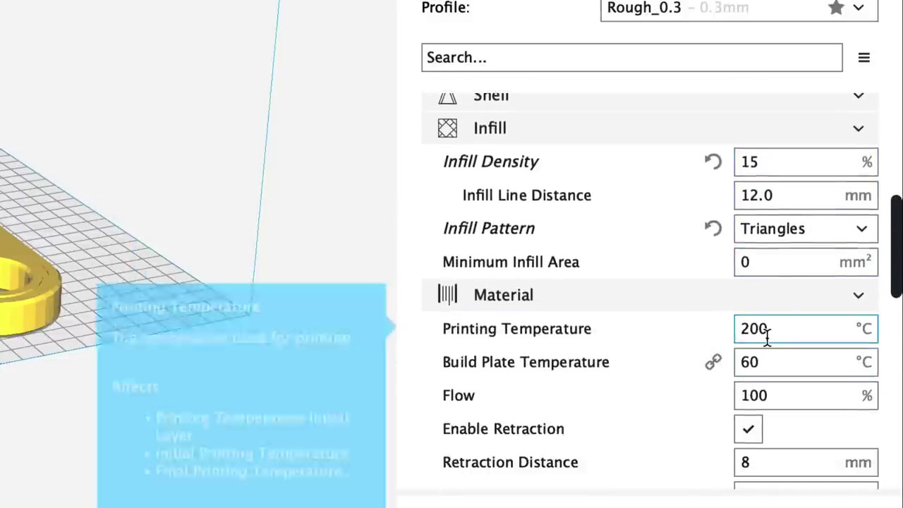
pyautogui.moveTo(762, 362)
pyautogui.scroll(-3, 766, 360)
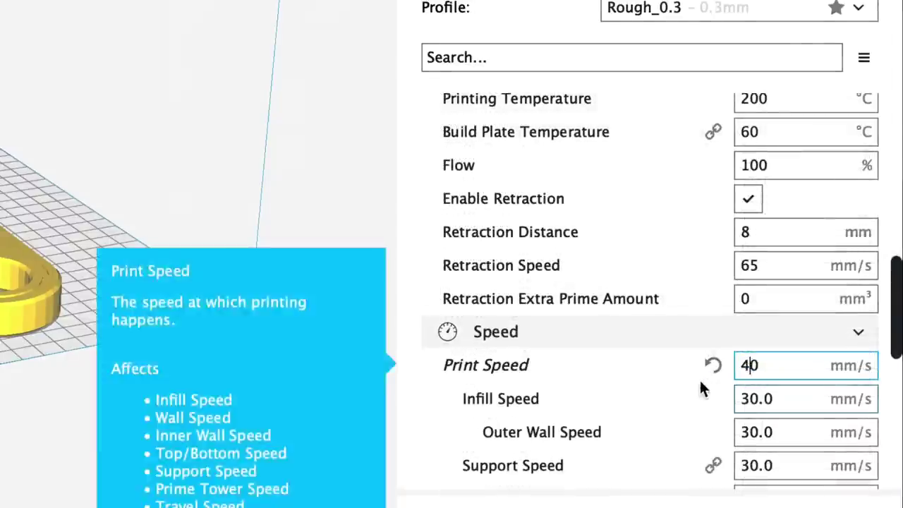
pyautogui.scroll(-2, 684, 381)
pyautogui.moveTo(684, 381)
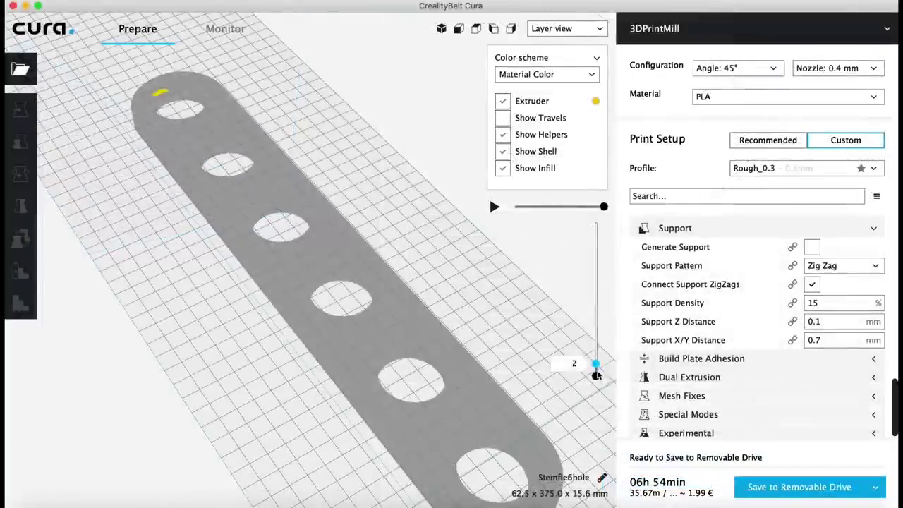
# Preview the sliced long bar from its first layers up to layer 138 and inspect the exposed infill from a low side angle
pyautogui.moveTo(340, 252); pyautogui.dragTo(345, 244)
pyautogui.moveTo(596, 369); pyautogui.dragTo(596, 342)
pyautogui.press('Up')
pyautogui.press('Up')
pyautogui.press('Left')
pyautogui.press('Left')
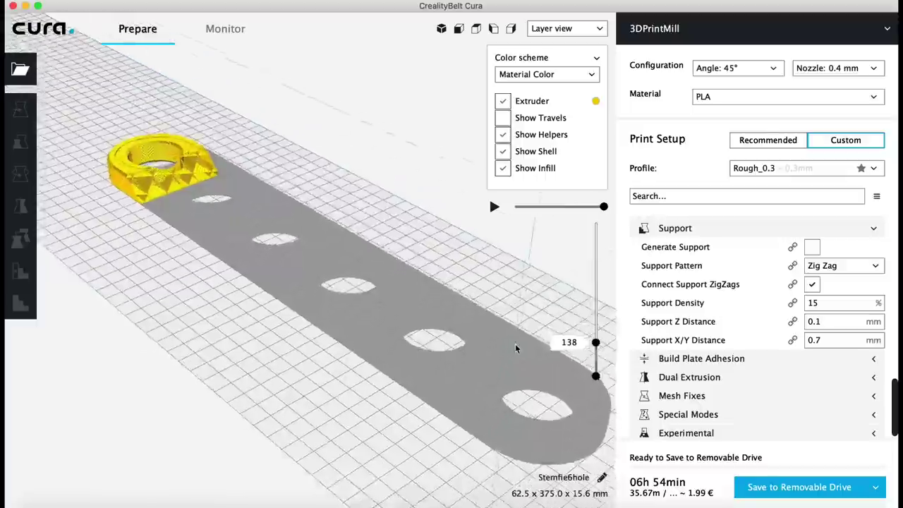
pyautogui.press('Up')
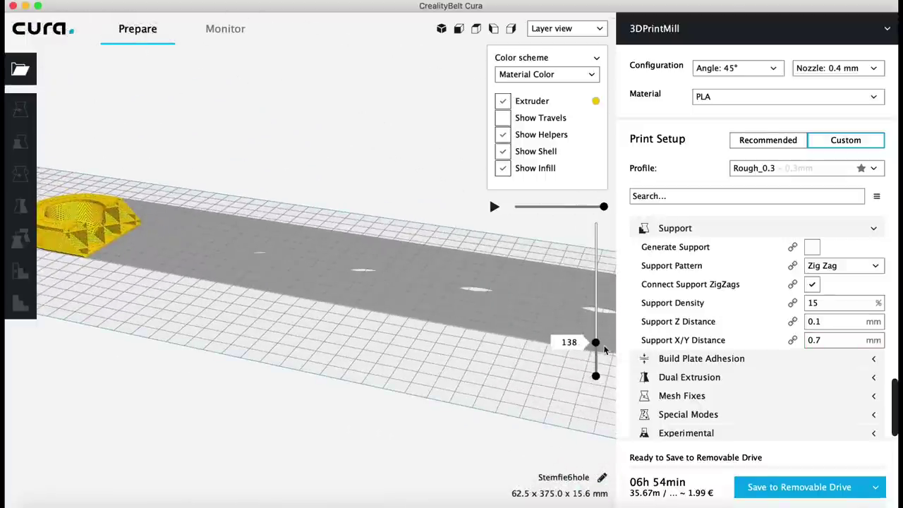
# Preview the rest of the sliced bar up to layer 914 and view its full length
pyautogui.moveTo(598, 344); pyautogui.dragTo(599, 225)
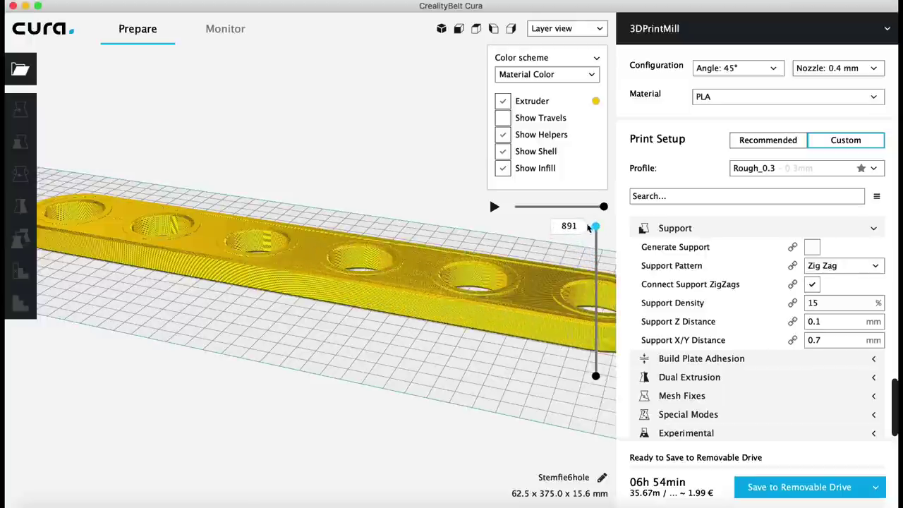
pyautogui.moveTo(487, 401); pyautogui.dragTo(361, 404, button='right')
pyautogui.moveTo(596, 227); pyautogui.dragTo(596, 209)
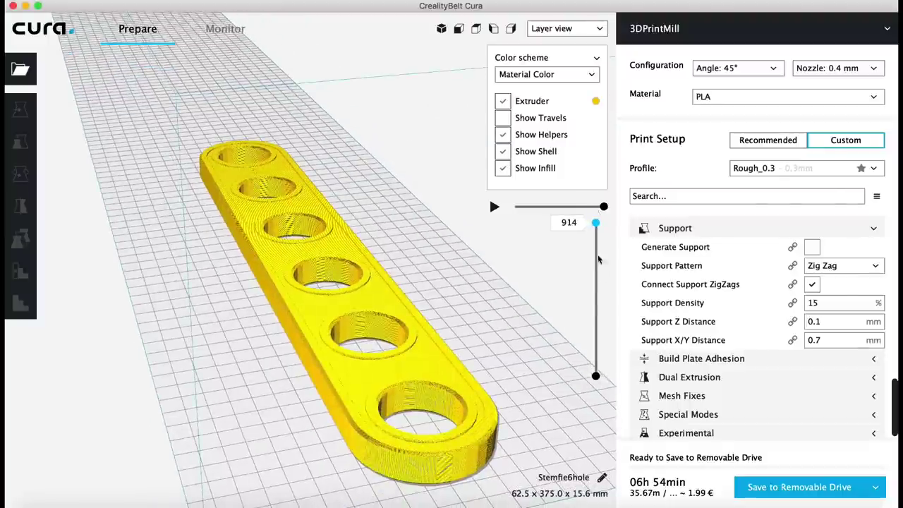